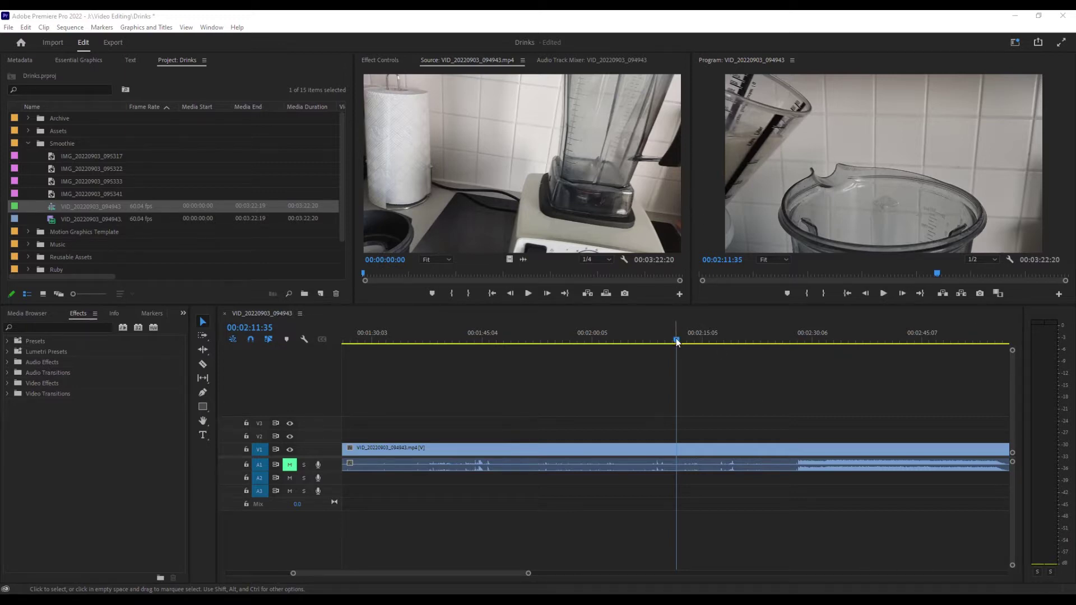
Step: Show the Time Remapping speed line on the V1 video clip and enlarge the V1 track's height
{"action": "mouse_move", "coordinate": [677, 342]}
{"action": "left_mouse_down"}
{"action": "mouse_move", "coordinate": [707, 340]}
{"action": "mouse_move", "coordinate": [677, 346]}
{"action": "left_mouse_up"}
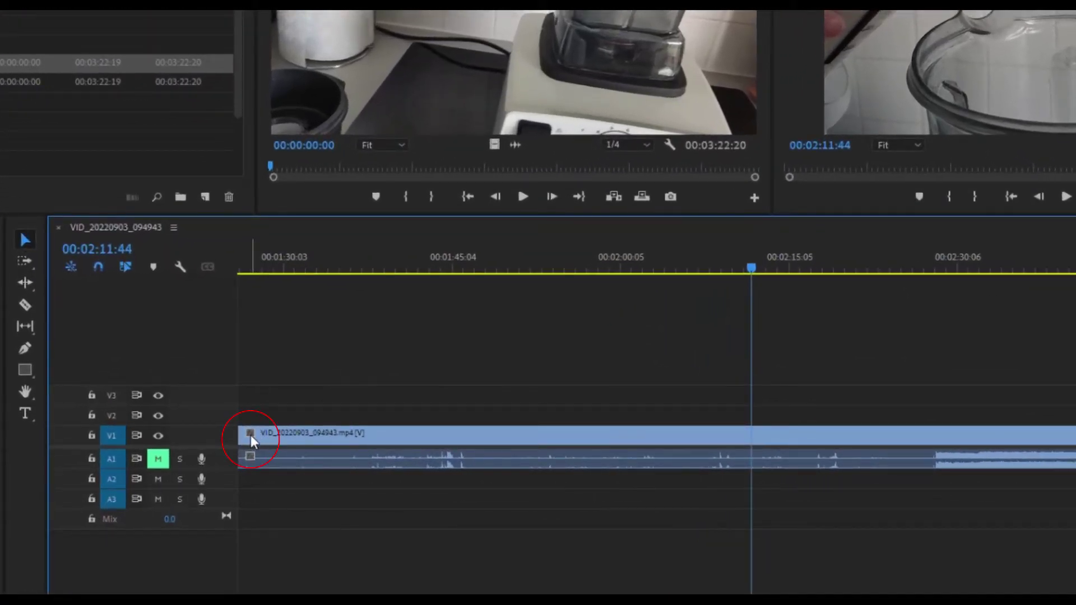
{"action": "left_click", "coordinate": [250, 433]}
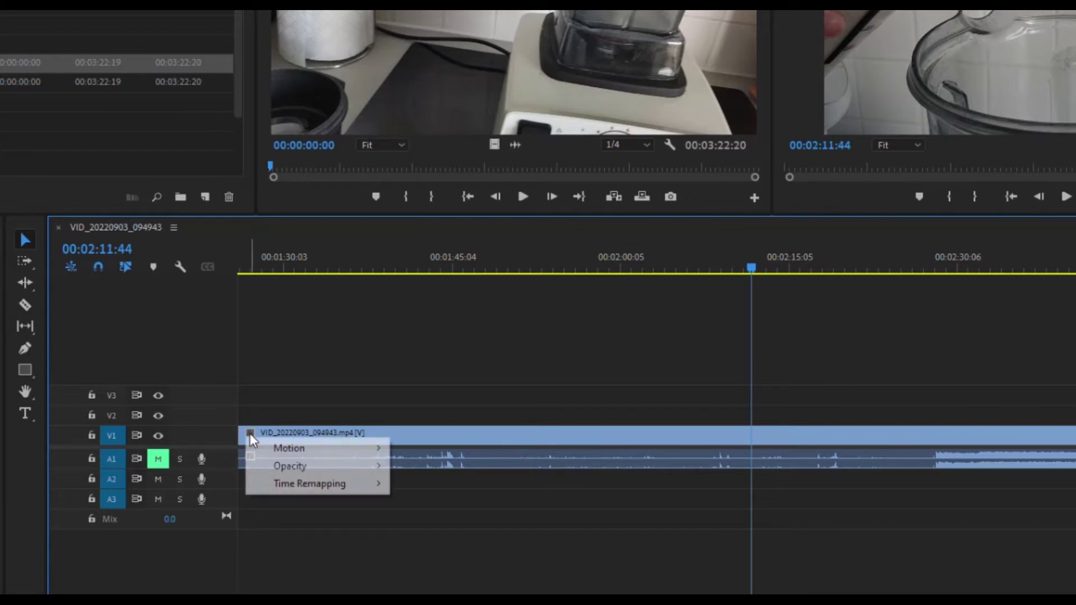
{"action": "mouse_move", "coordinate": [288, 487]}
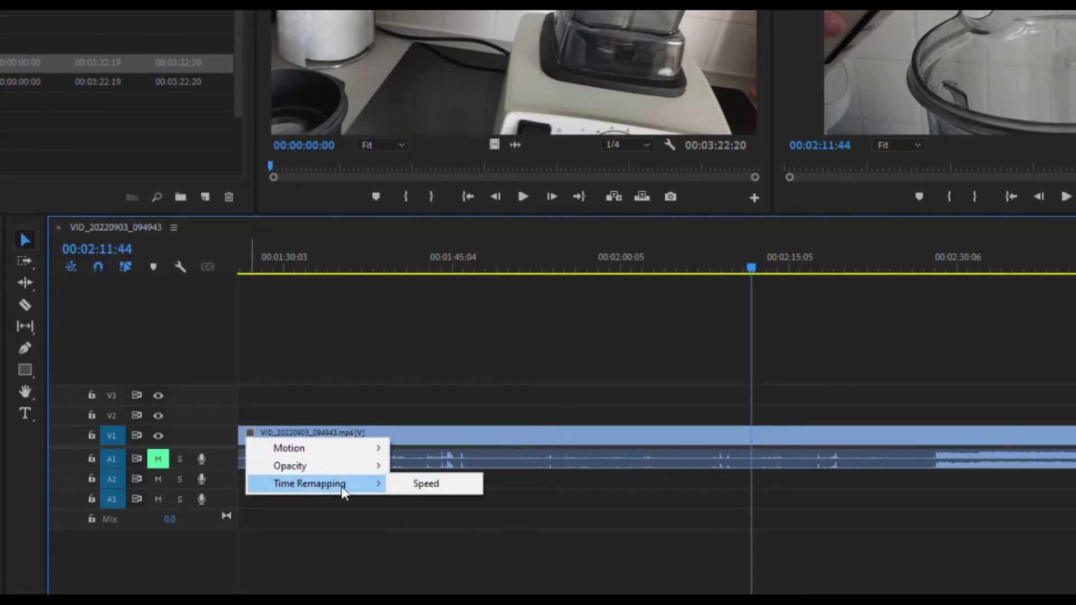
{"action": "left_click", "coordinate": [434, 488]}
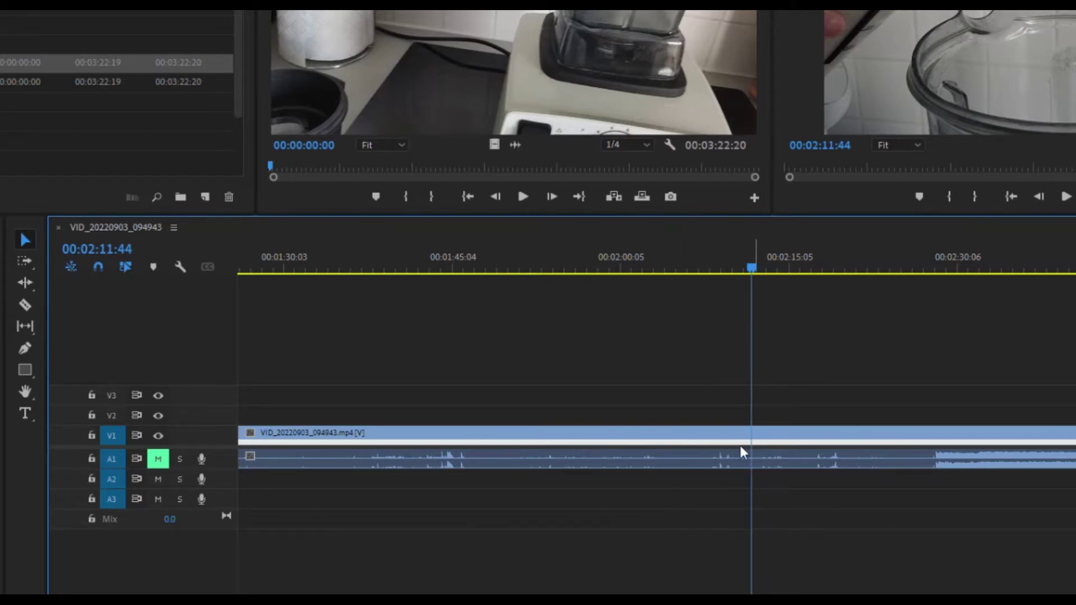
{"action": "left_click_drag", "start_coordinate": [206, 427], "coordinate": [195, 359]}
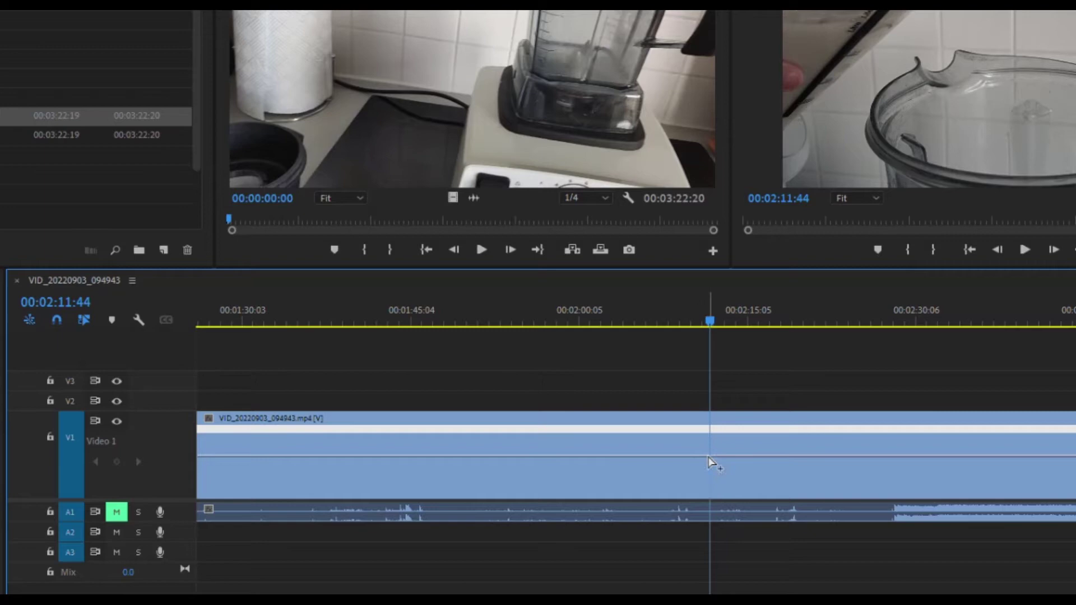
Step: Add Time Remapping speed keyframes to the clip at 00:02:11:44 and about 00:02:15:27
{"action": "left_click", "coordinate": [710, 463], "text": "ctrl"}
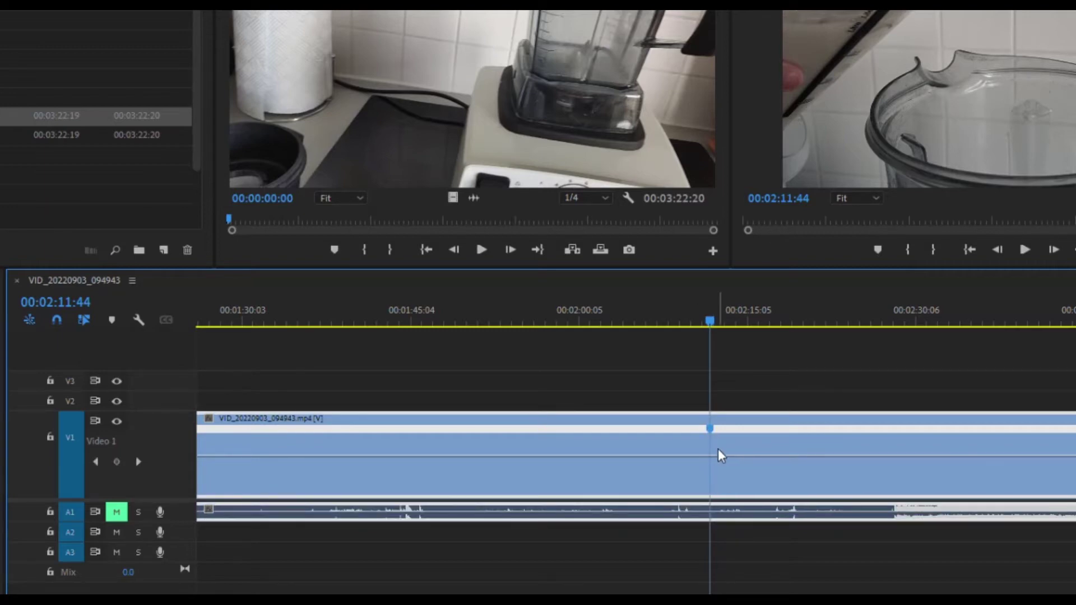
{"action": "key", "text": "ctrl+z"}
{"action": "left_click", "coordinate": [116, 462]}
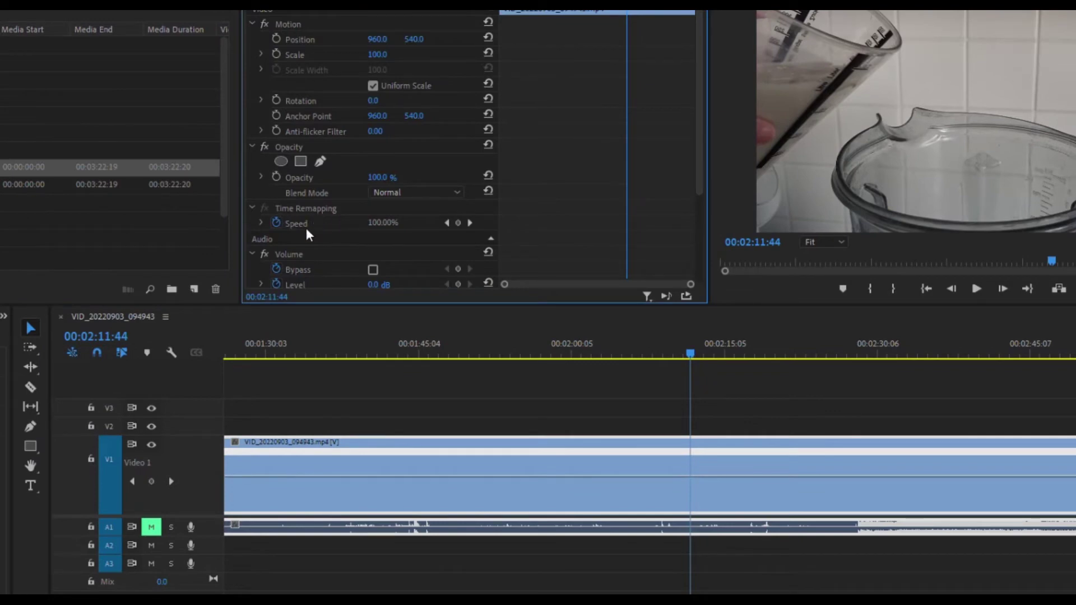
{"action": "left_click", "coordinate": [458, 223]}
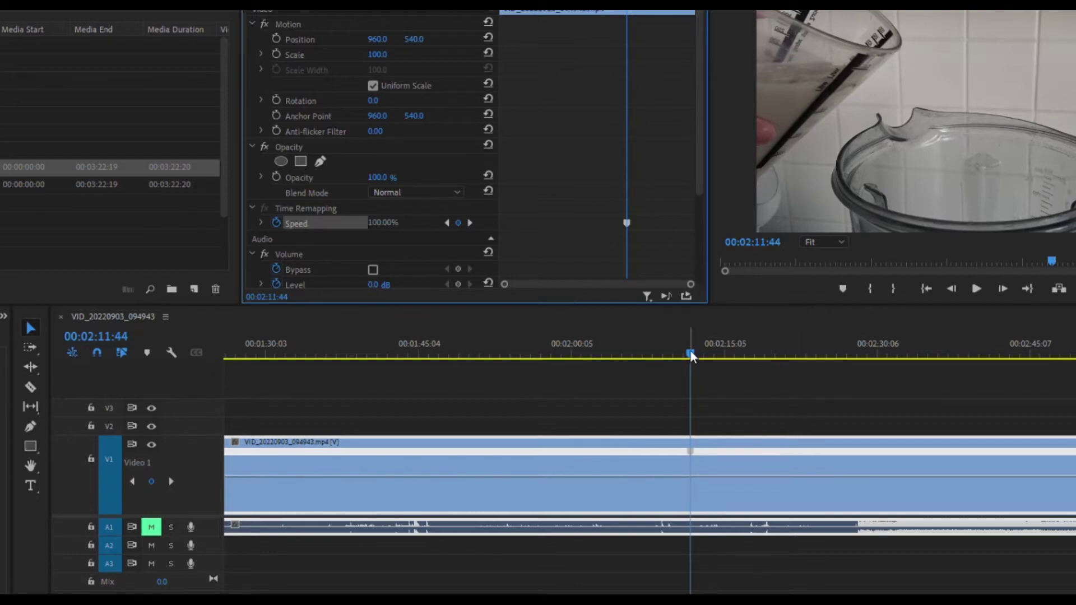
{"action": "left_click_drag", "start_coordinate": [691, 355], "coordinate": [728, 356]}
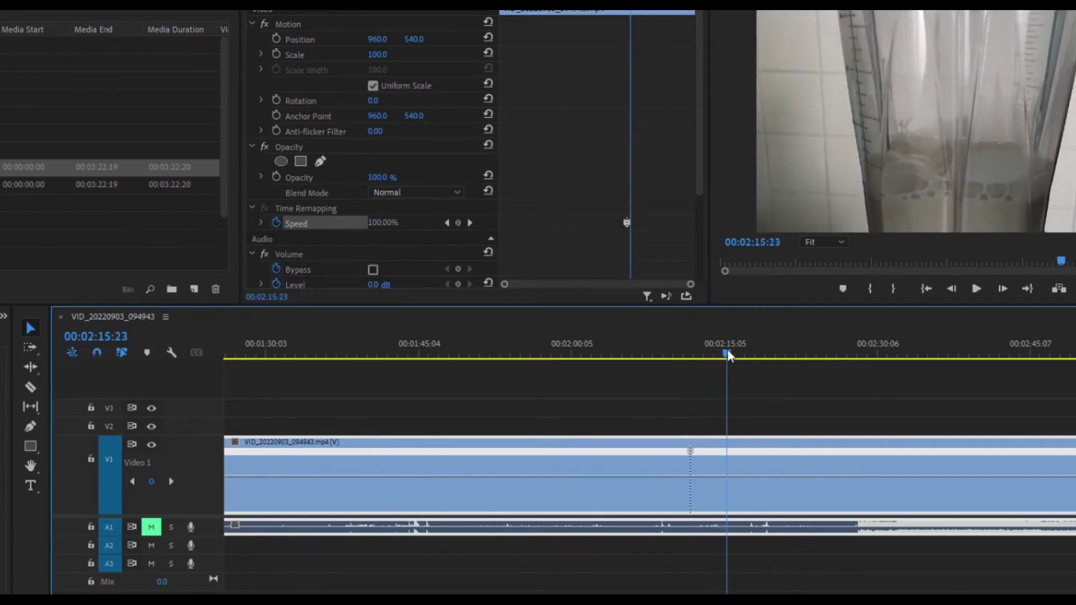
{"action": "left_click", "coordinate": [729, 480], "text": "ctrl"}
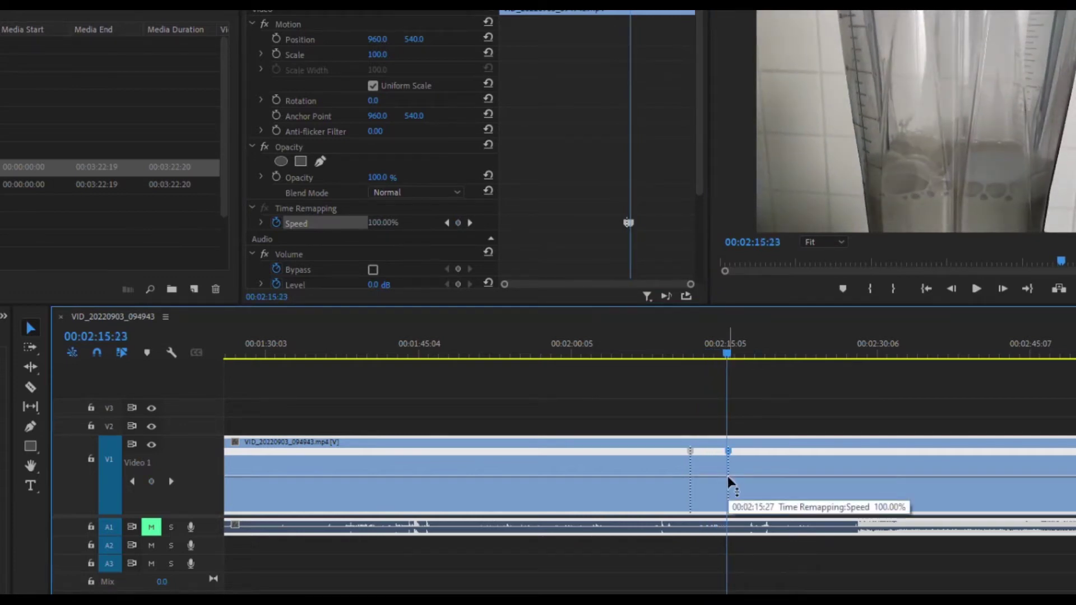
Step: Lower the clip's speed between the two keyframes to 44%
{"action": "key", "text": "="}
{"action": "key", "text": "="}
{"action": "key", "text": "="}
{"action": "key", "text": "="}
{"action": "key", "text": "="}
{"action": "key", "text": "="}
{"action": "key", "text": "="}
{"action": "key", "text": "="}
{"action": "key", "text": "="}
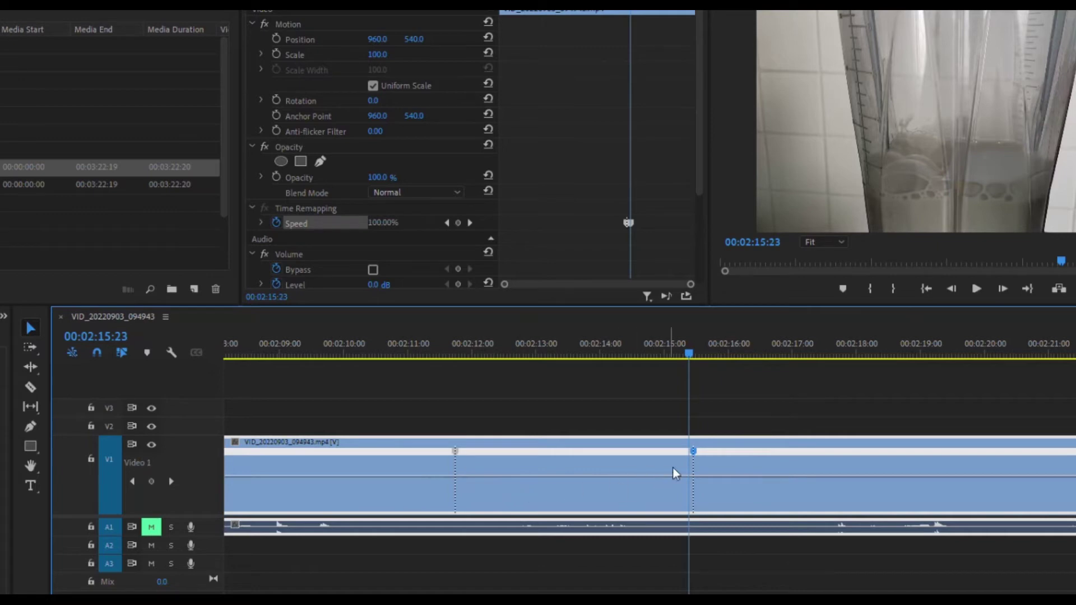
{"action": "left_click", "coordinate": [557, 479]}
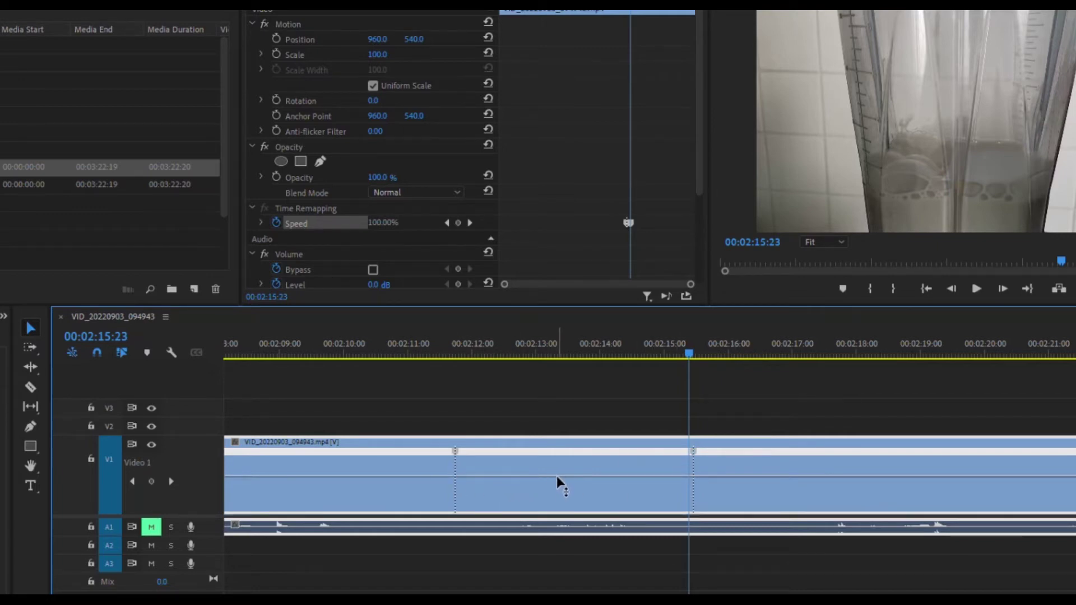
{"action": "left_click_drag", "start_coordinate": [557, 479], "coordinate": [558, 510]}
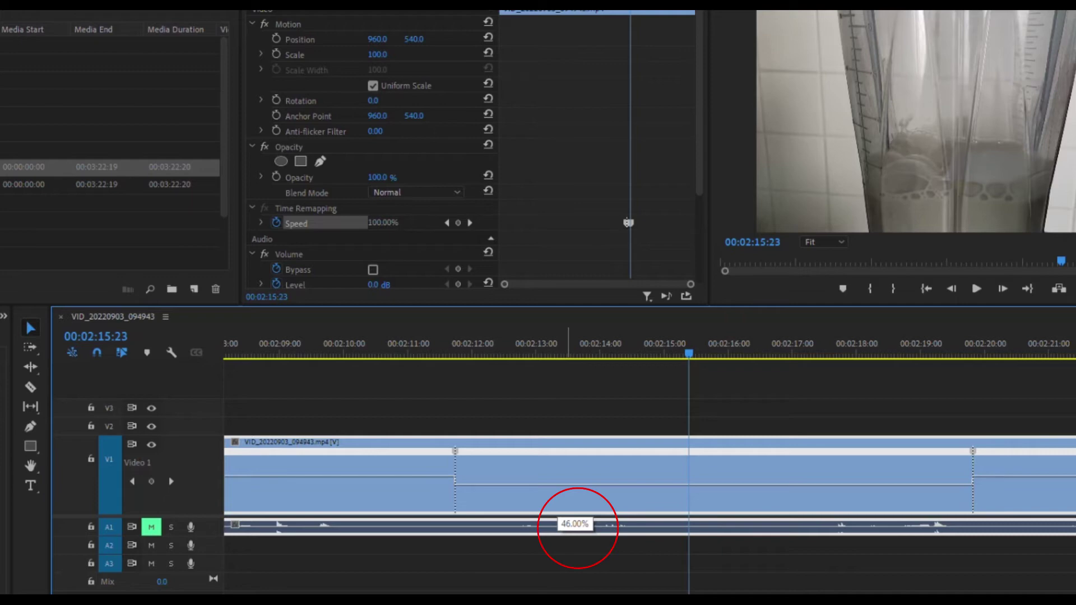
{"action": "left_click_drag", "start_coordinate": [557, 509], "coordinate": [557, 511]}
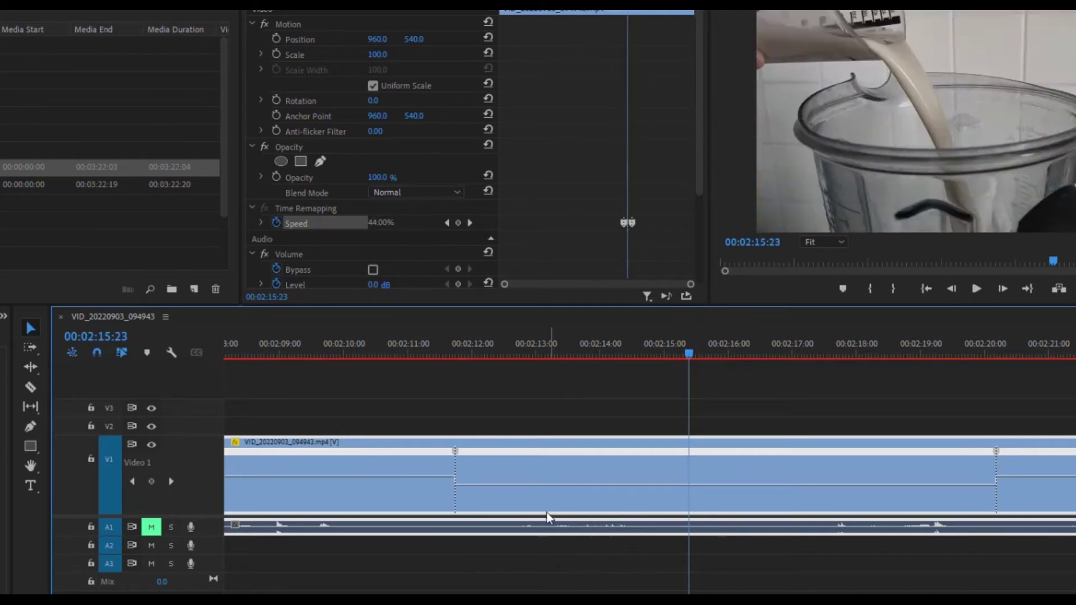
Step: Play back the slowed section from about 00:02:11:15 and undo its speed change
{"action": "left_click", "coordinate": [426, 359]}
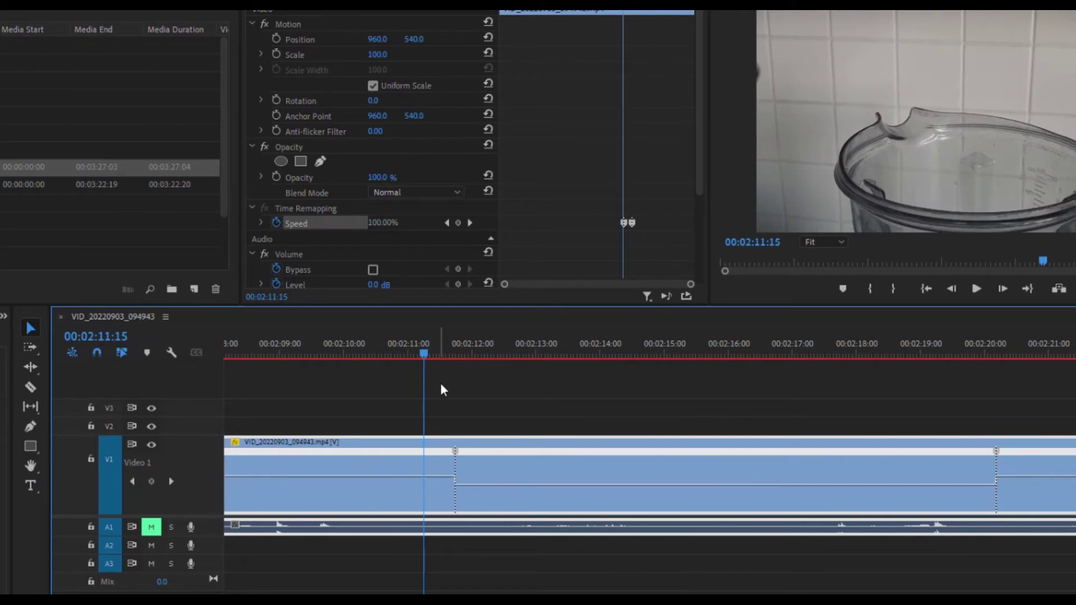
{"action": "key", "text": "space"}
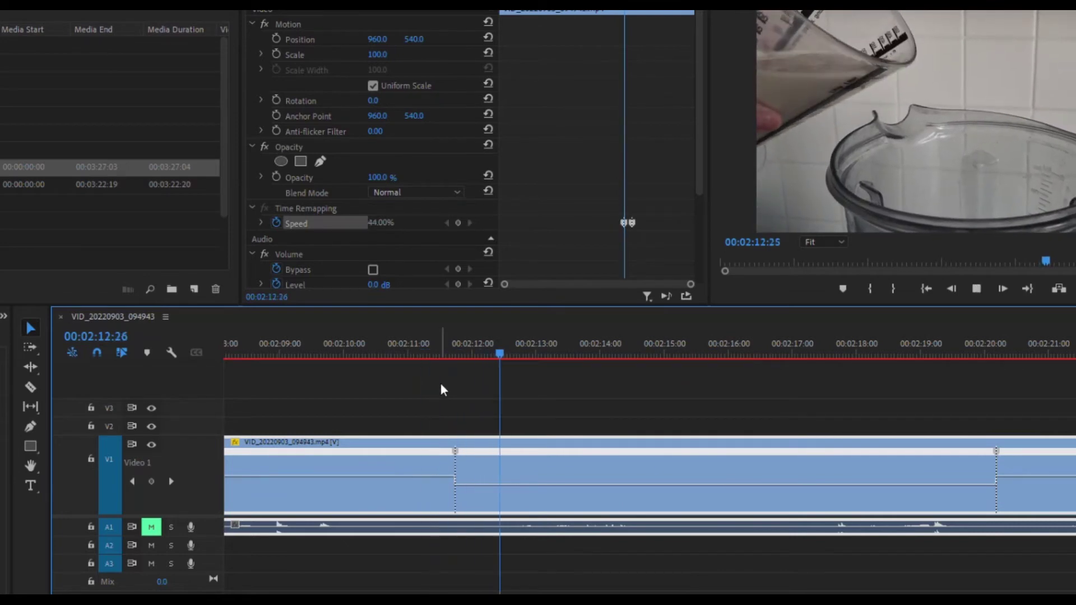
{"action": "key", "text": "space"}
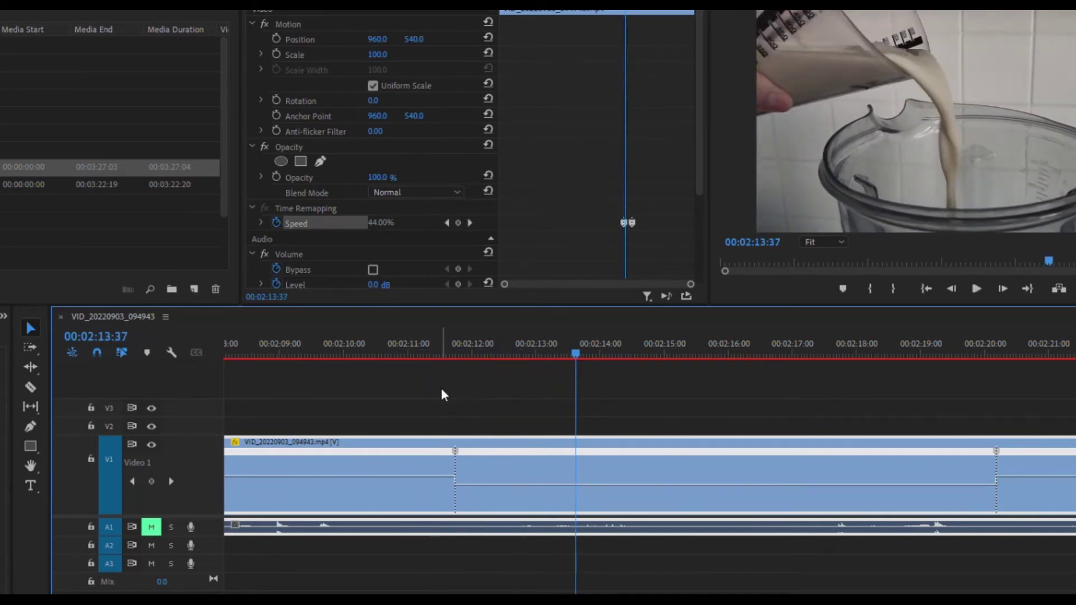
{"action": "key", "text": "ctrl+z"}
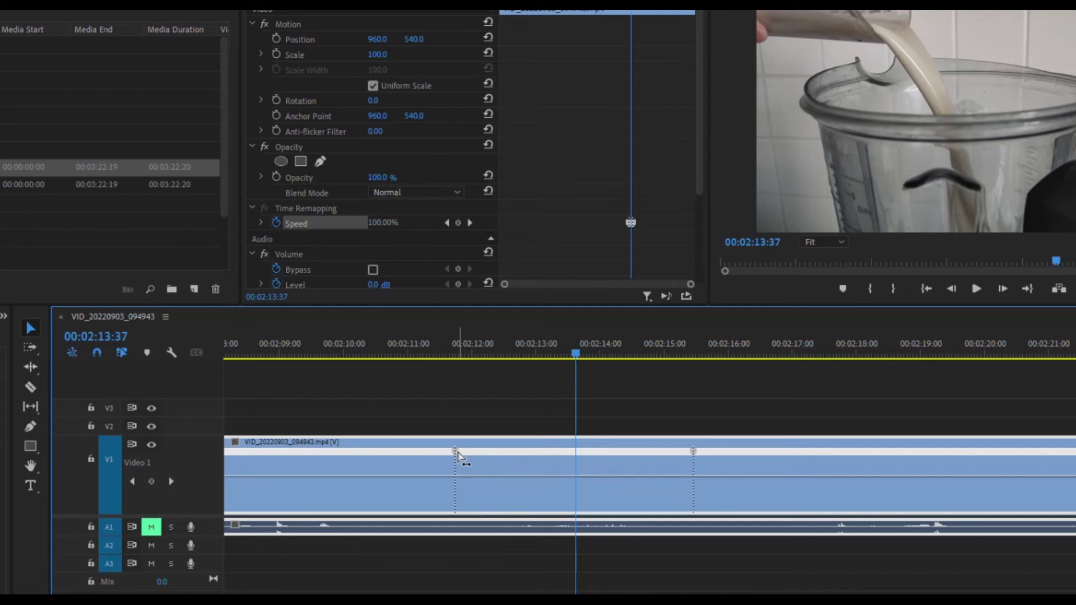
Step: Split both speed keyframes apart into gradual ramps, the first about 0.5 seconds long and the second about 0.8 seconds
{"action": "left_click", "coordinate": [458, 452]}
{"action": "left_click_drag", "start_coordinate": [460, 456], "coordinate": [492, 459]}
{"action": "left_click", "coordinate": [472, 476]}
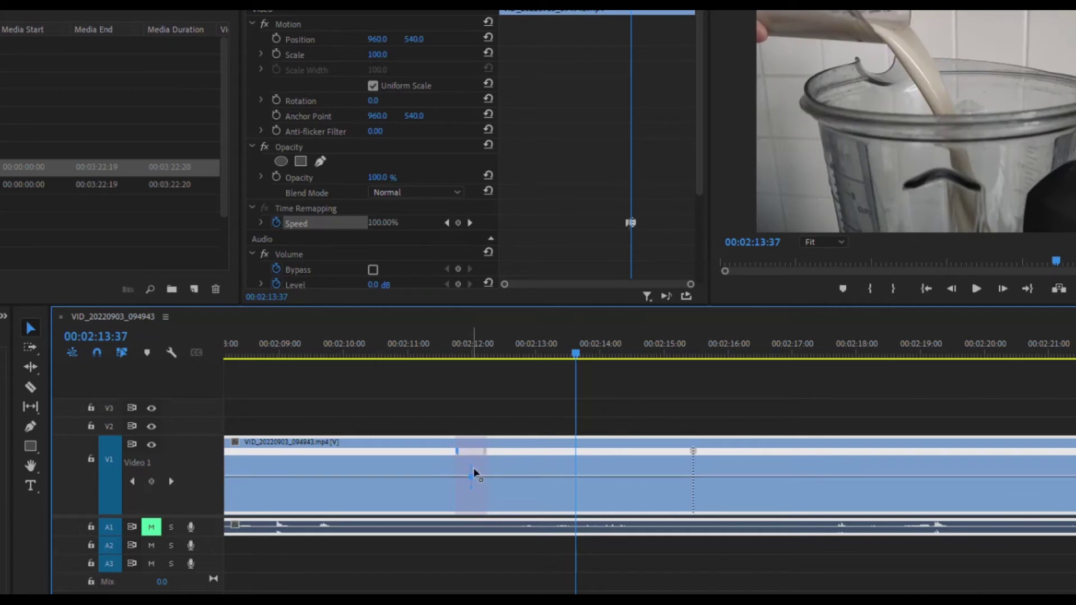
{"action": "left_click_drag", "start_coordinate": [700, 451], "coordinate": [752, 450]}
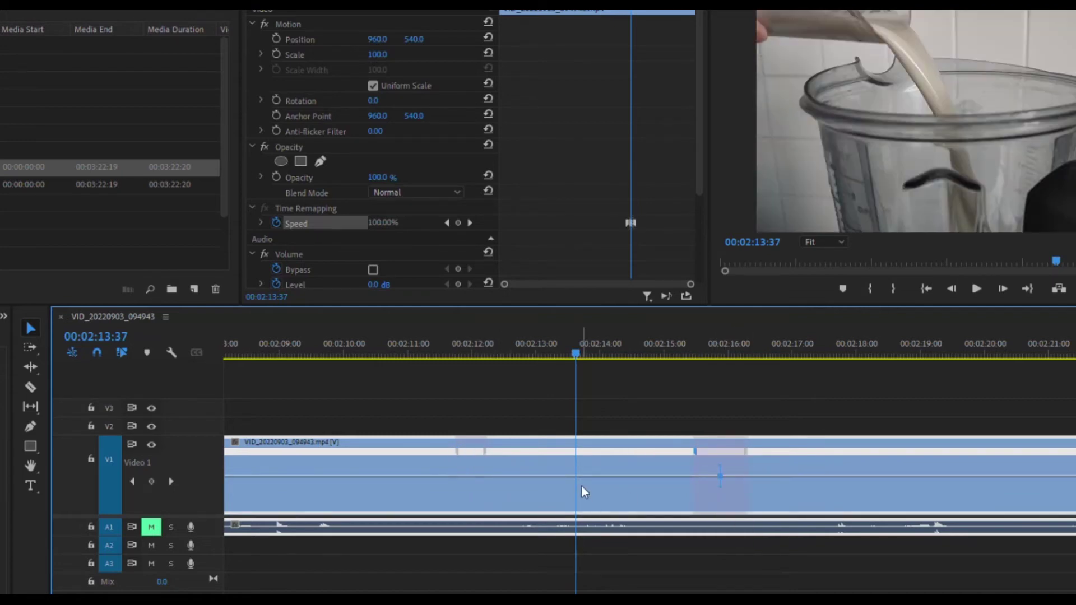
Step: Set the speed between the two ramps to 41% and play back the slowed section
{"action": "left_click_drag", "start_coordinate": [583, 477], "coordinate": [584, 485]}
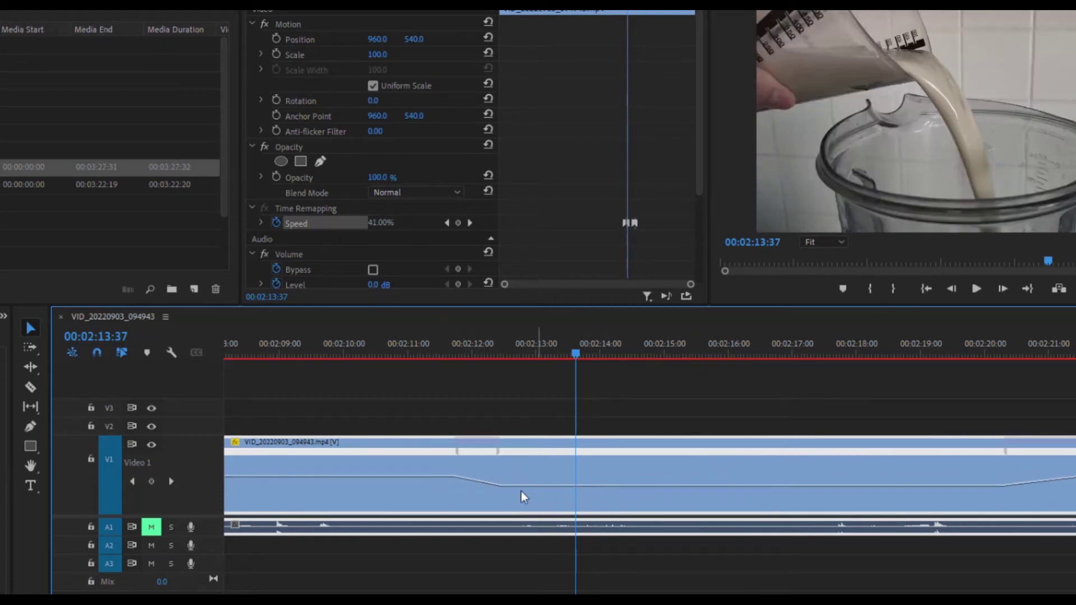
{"action": "left_click", "coordinate": [412, 360]}
{"action": "key", "text": "space"}
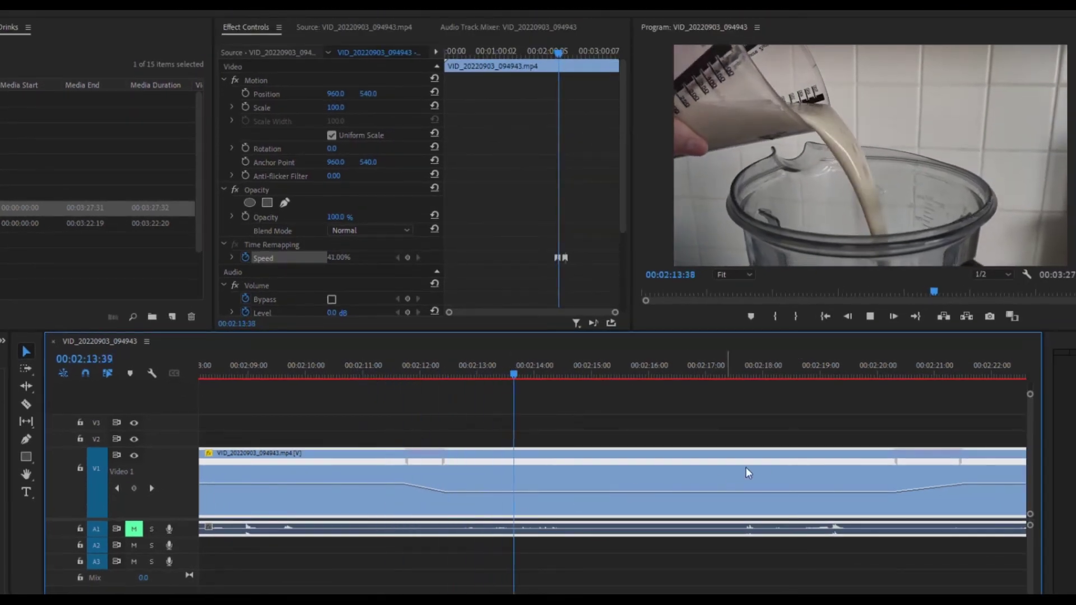
{"action": "key", "text": "space"}
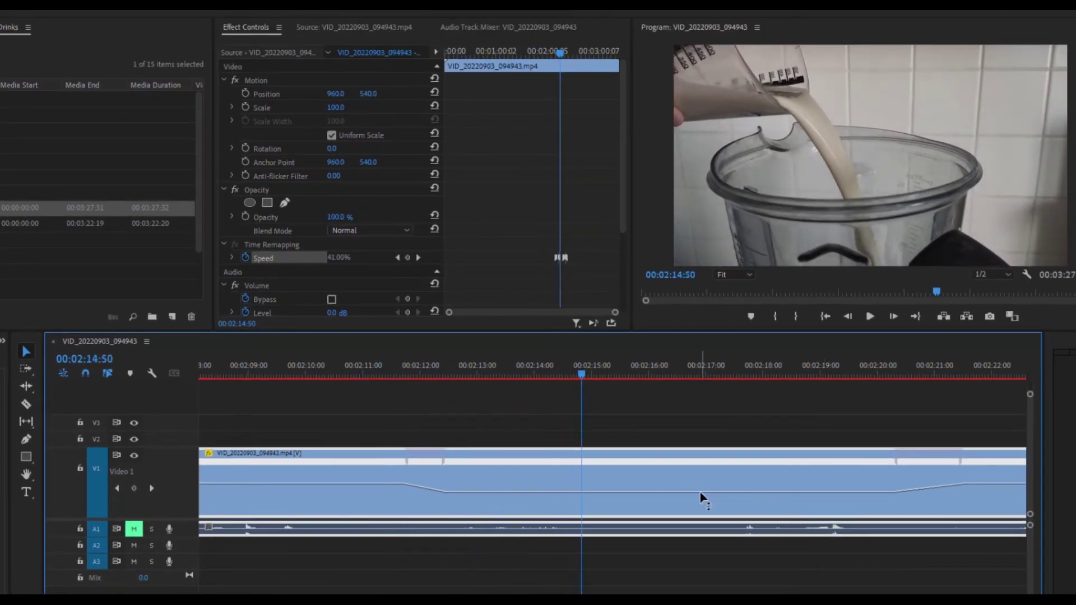
Step: Try a speed of 1% between the ramps, play it back, and undo the change
{"action": "left_click_drag", "start_coordinate": [703, 499], "coordinate": [692, 508]}
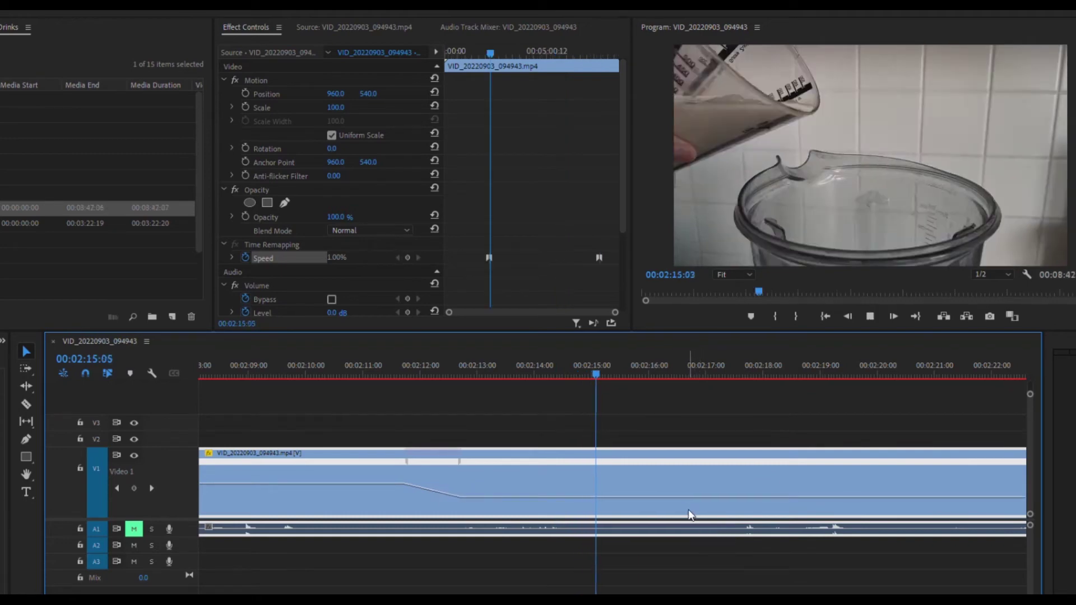
{"action": "key", "text": "space"}
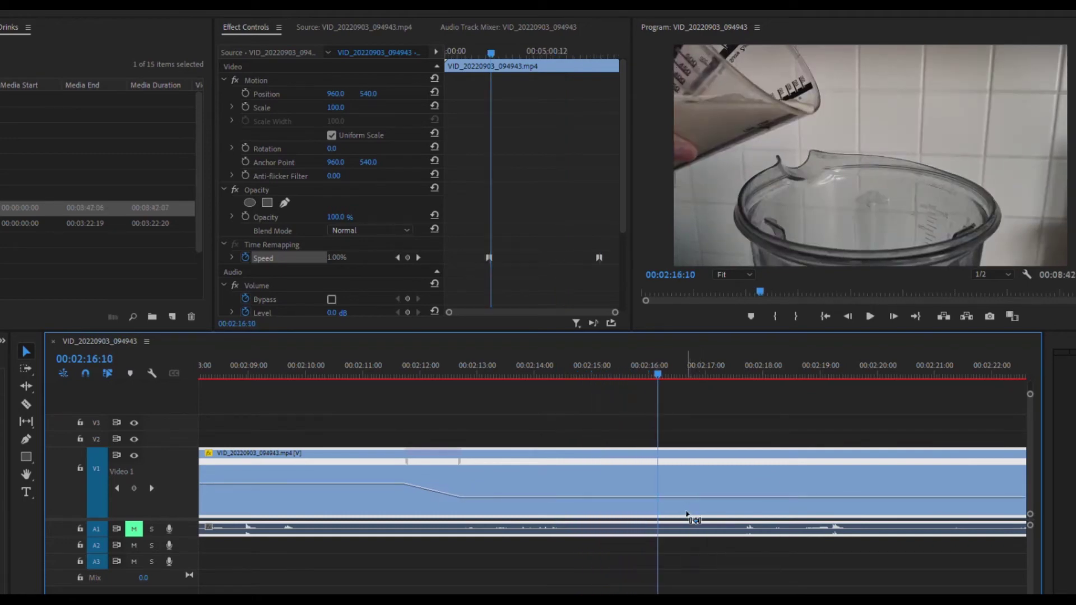
{"action": "key", "text": "ctrl+z"}
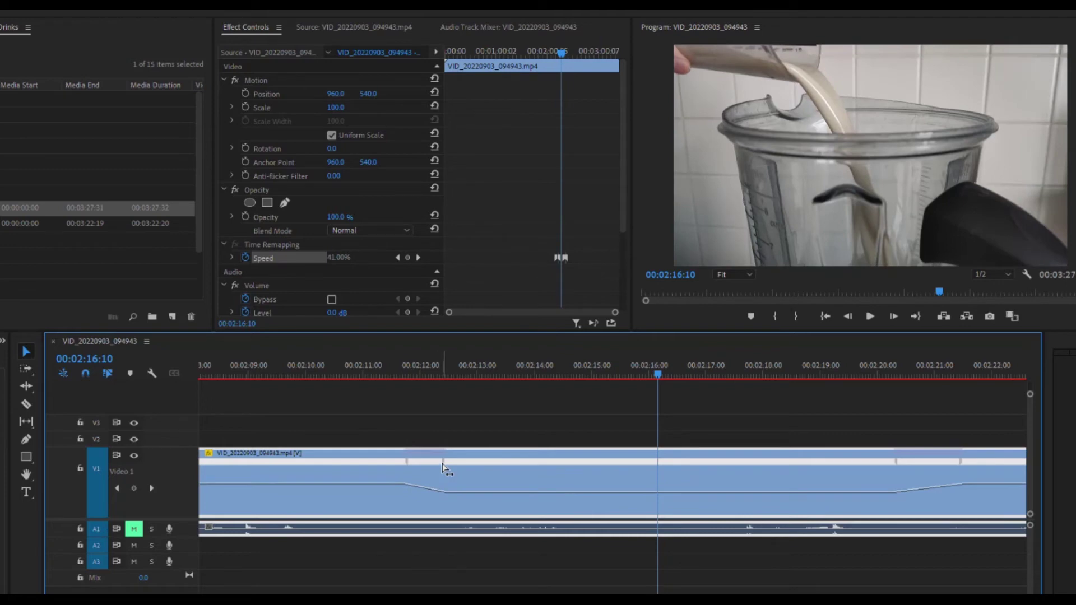
Step: Extend the end of the slow-down ramp to about 00:02:12:40 and bend the ramp into a curve with its handle
{"action": "mouse_move", "coordinate": [442, 462]}
{"action": "left_mouse_down"}
{"action": "mouse_move", "coordinate": [433, 467]}
{"action": "mouse_move", "coordinate": [461, 464]}
{"action": "left_mouse_up"}
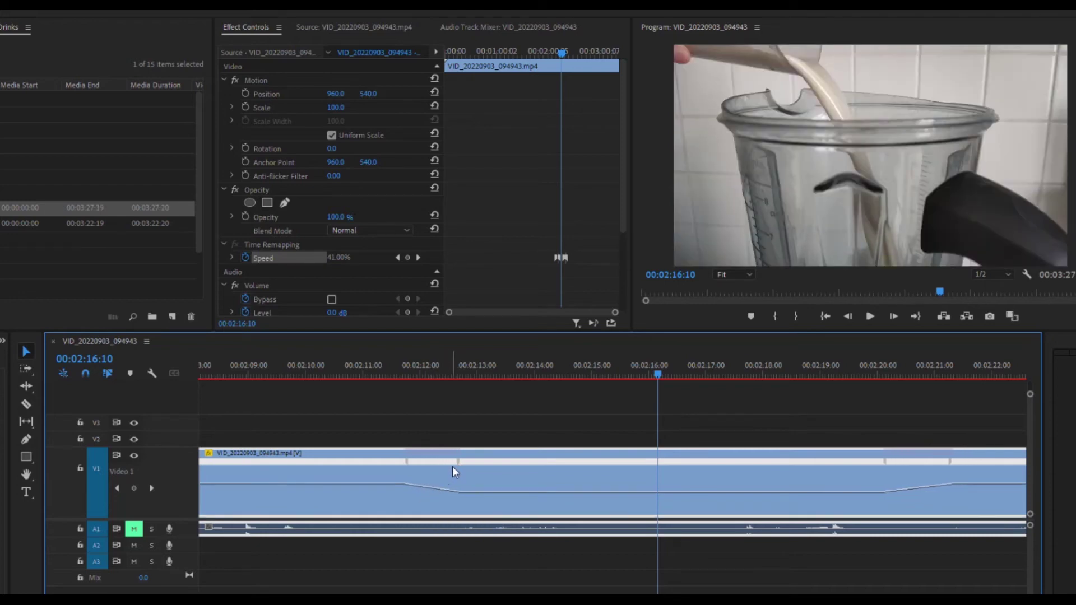
{"action": "left_click", "coordinate": [457, 464]}
{"action": "left_click", "coordinate": [433, 480]}
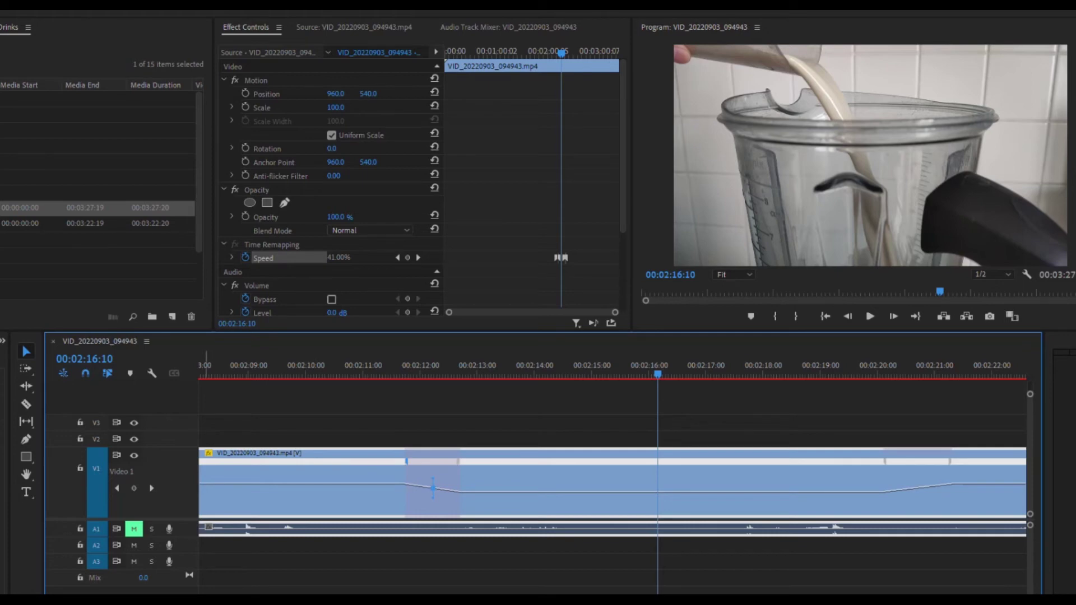
{"action": "key", "text": "equal"}
{"action": "scroll", "coordinate": [612, 482], "scroll_direction": "up", "scroll_amount": 3}
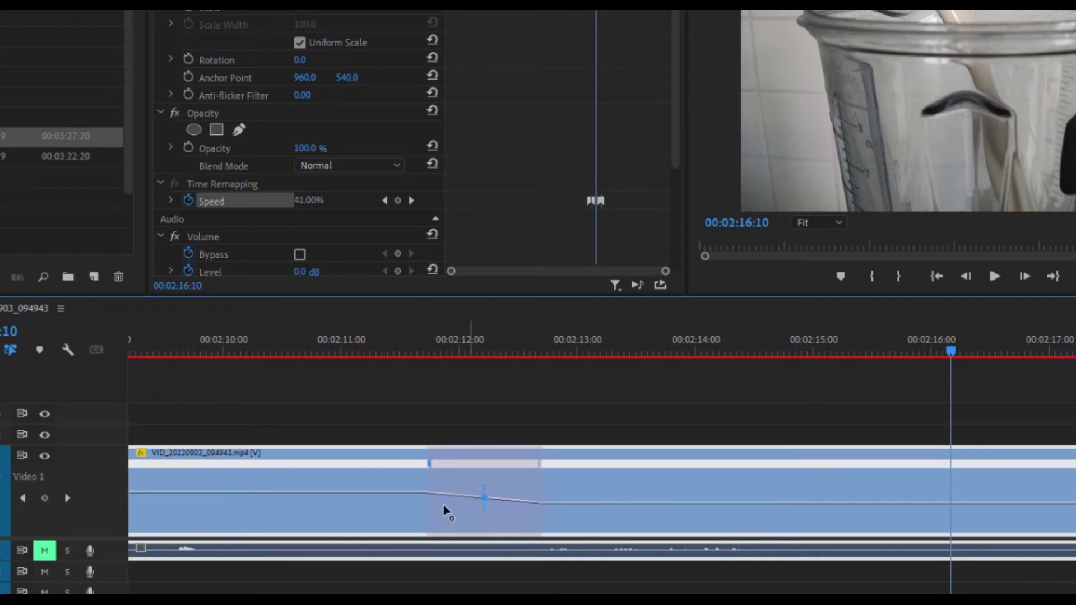
{"action": "left_click_drag", "start_coordinate": [493, 507], "coordinate": [526, 503]}
Step: Lengthen the slow-down ramp to end at about 00:02:13:18 and soften its curve
{"action": "left_click_drag", "start_coordinate": [540, 464], "coordinate": [613, 465]}
{"action": "left_click", "coordinate": [430, 466]}
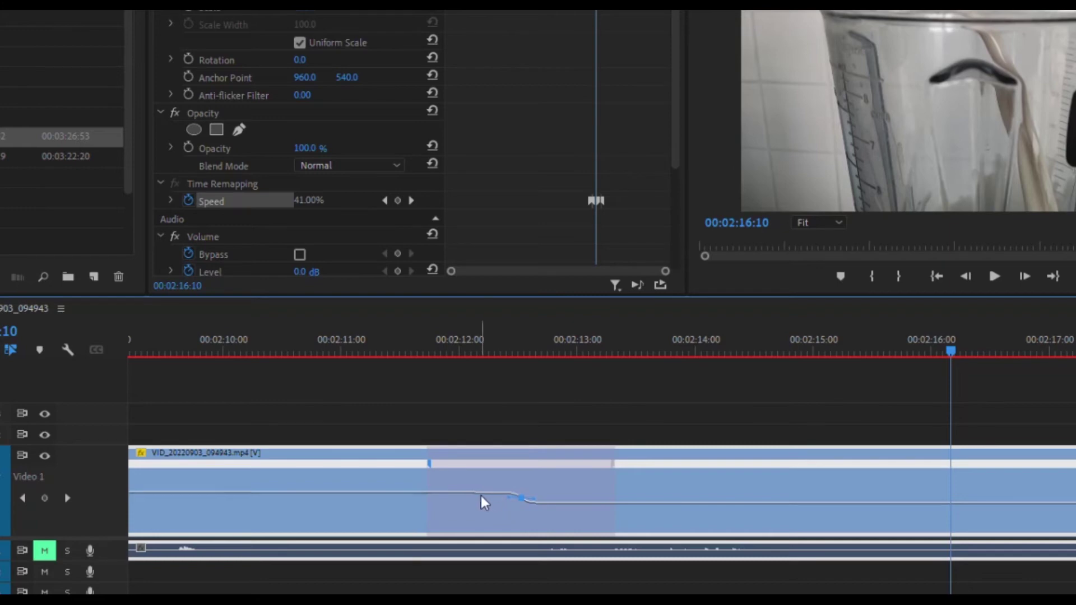
{"action": "left_click_drag", "start_coordinate": [508, 496], "coordinate": [524, 471]}
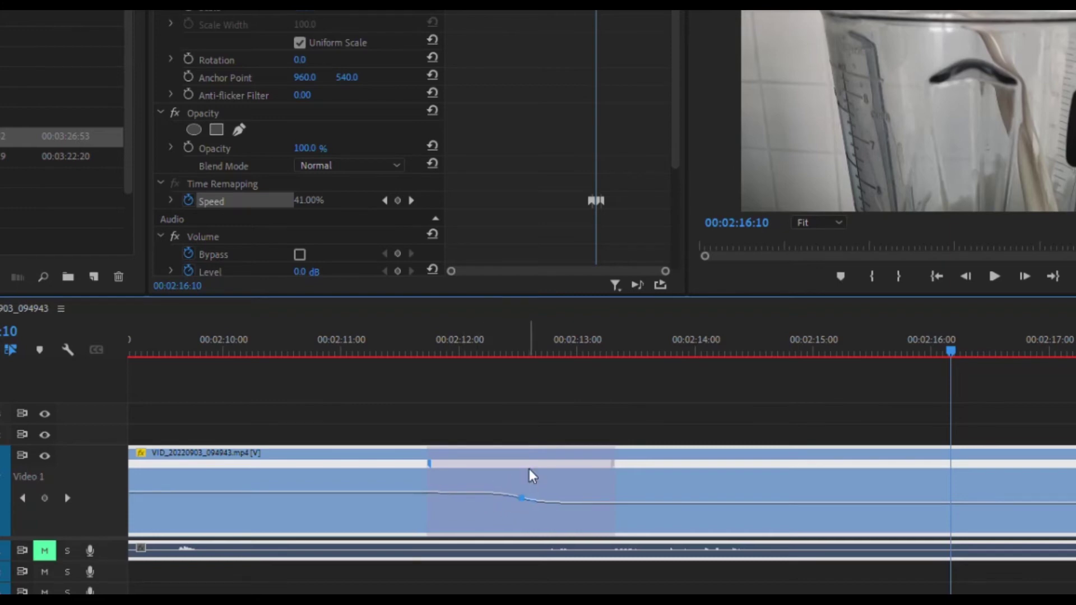
Step: Lengthen the slow-down and speed-up ramps by moving the halves of their Time Remapping Speed keyframes further apart
{"action": "left_click_drag", "start_coordinate": [452, 272], "coordinate": [510, 274]}
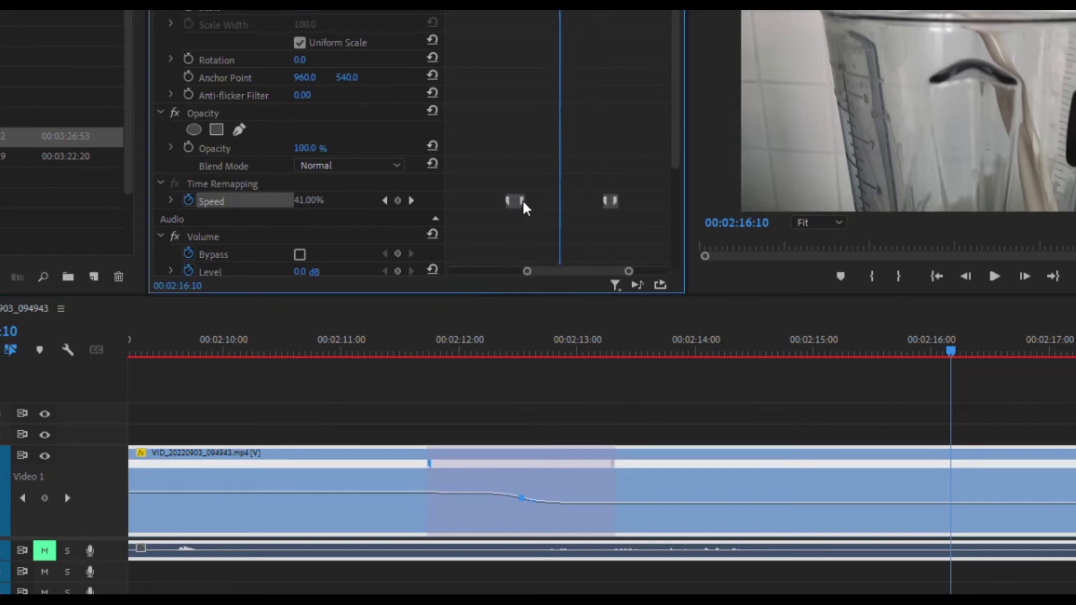
{"action": "mouse_move", "coordinate": [524, 207]}
{"action": "left_mouse_down"}
{"action": "mouse_move", "coordinate": [541, 207]}
{"action": "mouse_move", "coordinate": [528, 212]}
{"action": "left_mouse_up"}
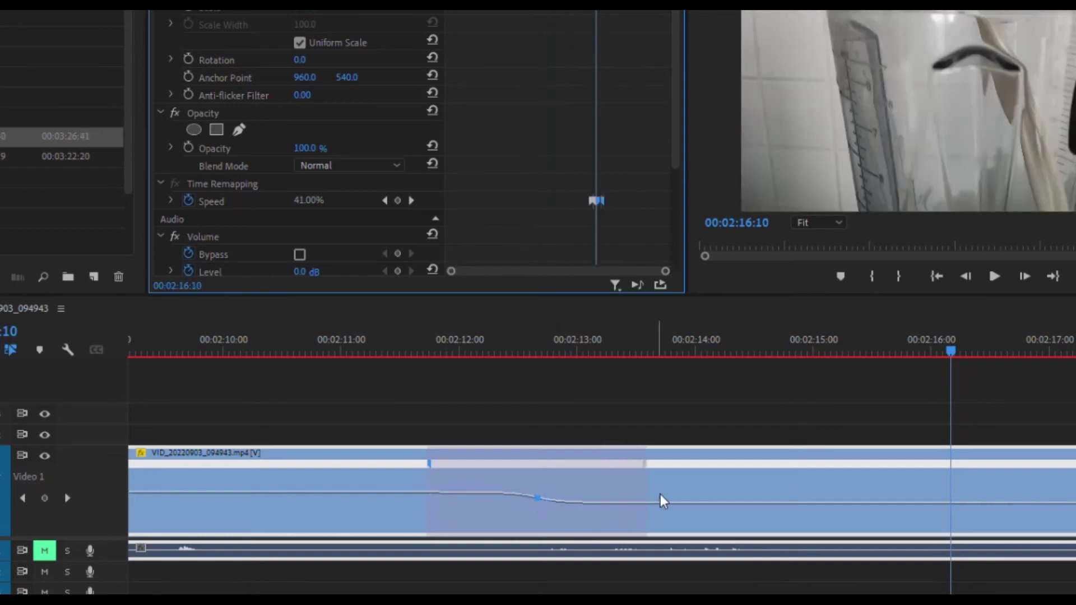
{"action": "left_click_drag", "start_coordinate": [453, 272], "coordinate": [527, 274]}
{"action": "left_click_drag", "start_coordinate": [611, 208], "coordinate": [630, 204]}
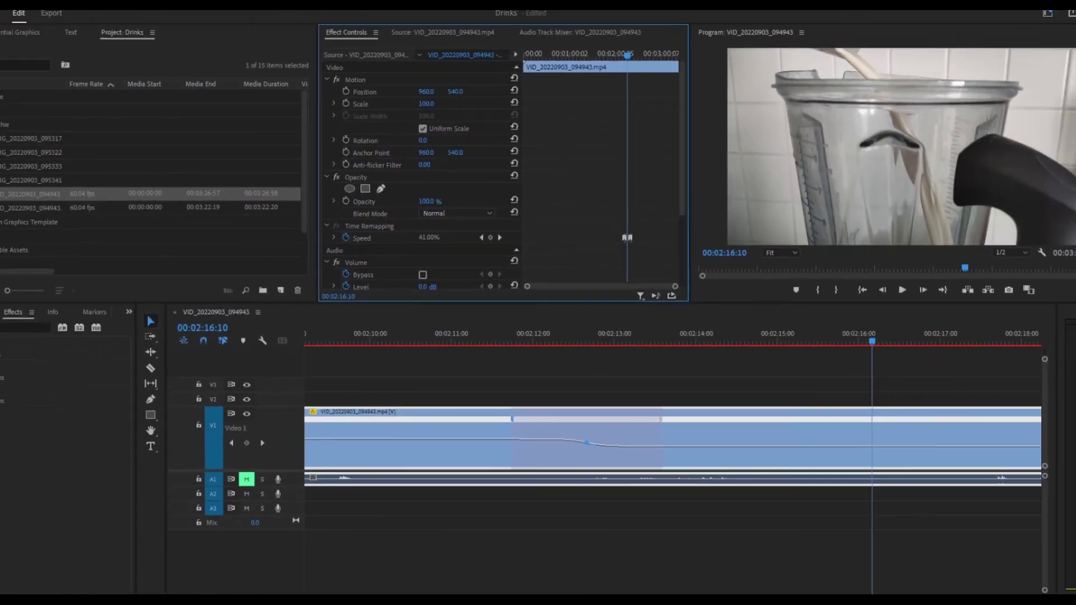
Step: Raise the speed between the two ramps well above 100% and play back the sped-up section from about 00:02:10:51
{"action": "left_click_drag", "start_coordinate": [373, 573], "coordinate": [395, 573]}
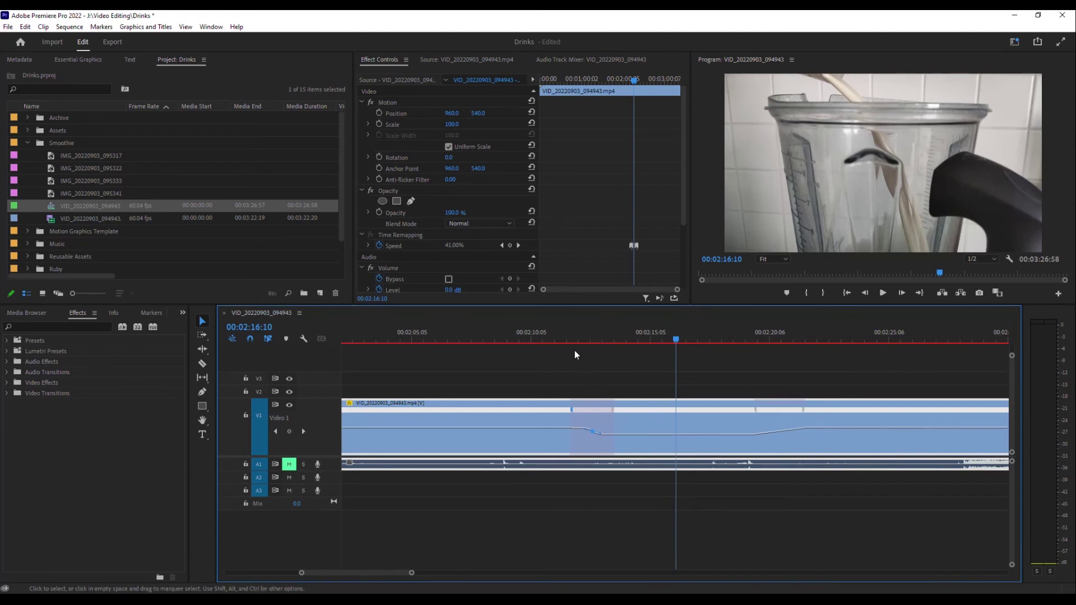
{"action": "left_click_drag", "start_coordinate": [572, 336], "coordinate": [648, 343]}
{"action": "left_click", "coordinate": [673, 435]}
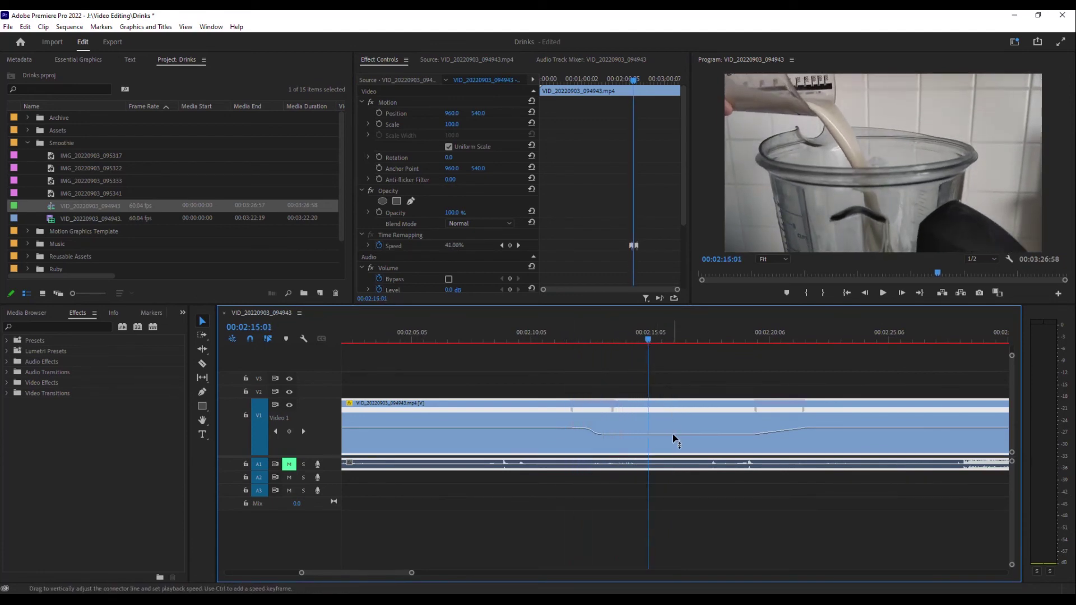
{"action": "left_click_drag", "start_coordinate": [674, 440], "coordinate": [675, 435]}
{"action": "left_click_drag", "start_coordinate": [666, 430], "coordinate": [618, 417]}
{"action": "left_click", "coordinate": [549, 333]}
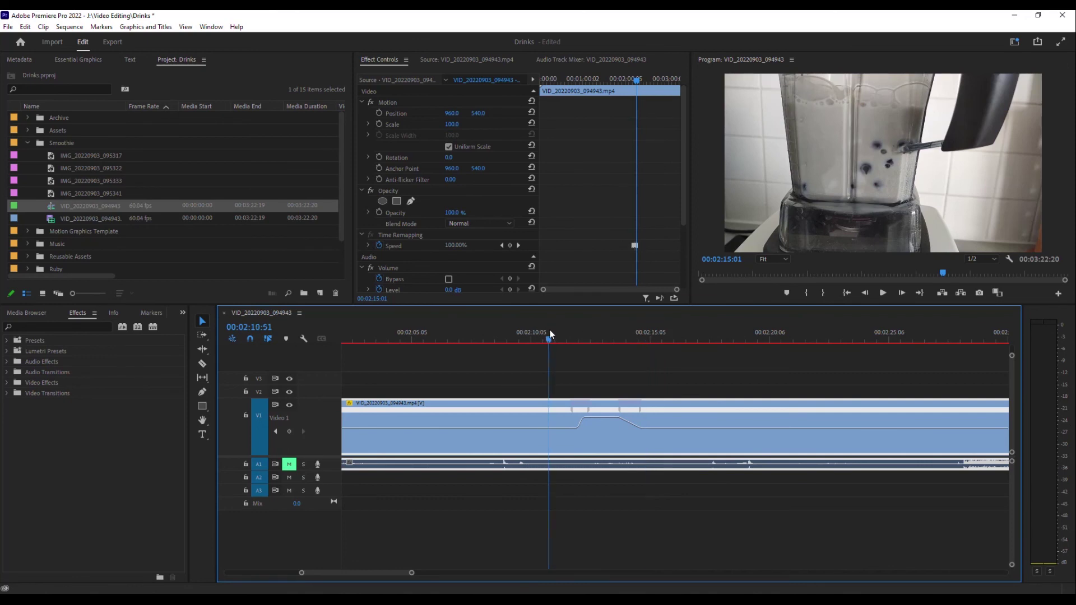
{"action": "key", "text": "space"}
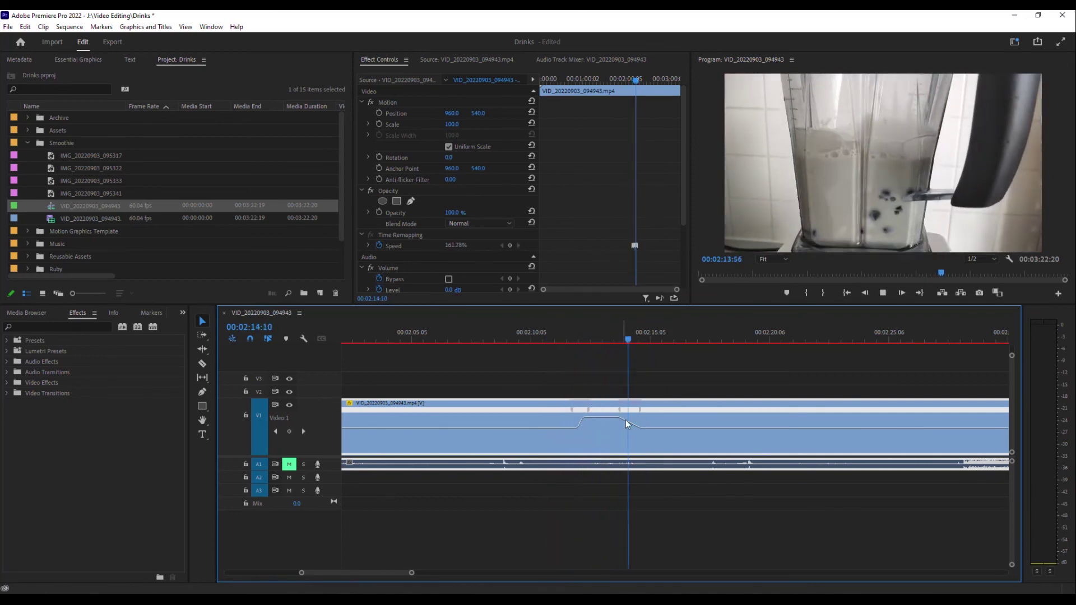
{"action": "key", "text": "space"}
Step: Move the ramp at the end of the sped-up section slightly later and bring up its curve handle
{"action": "left_click_drag", "start_coordinate": [620, 413], "coordinate": [638, 417]}
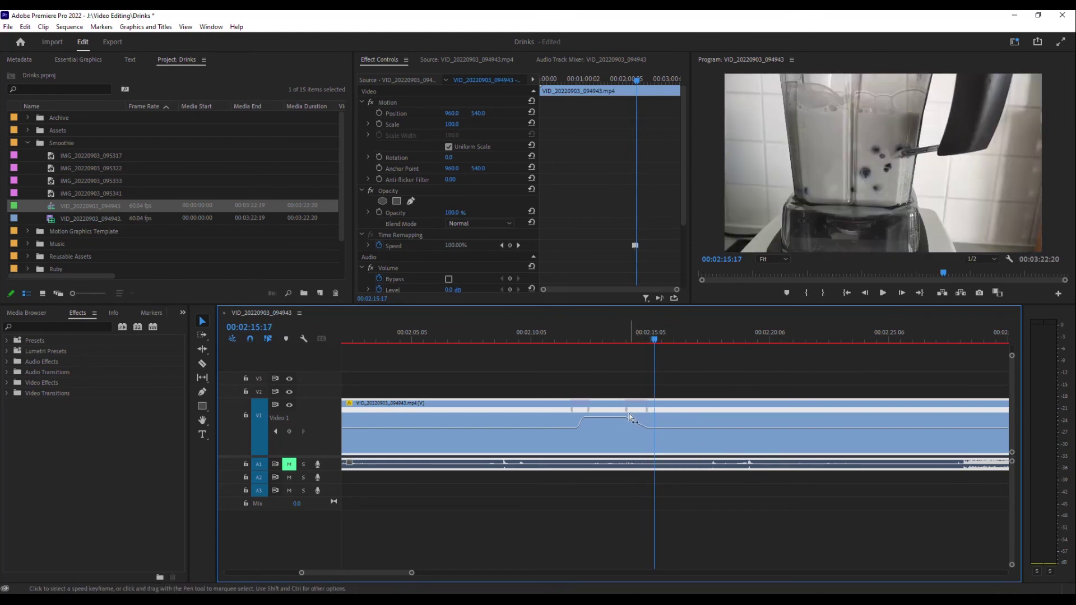
{"action": "left_click", "coordinate": [636, 422]}
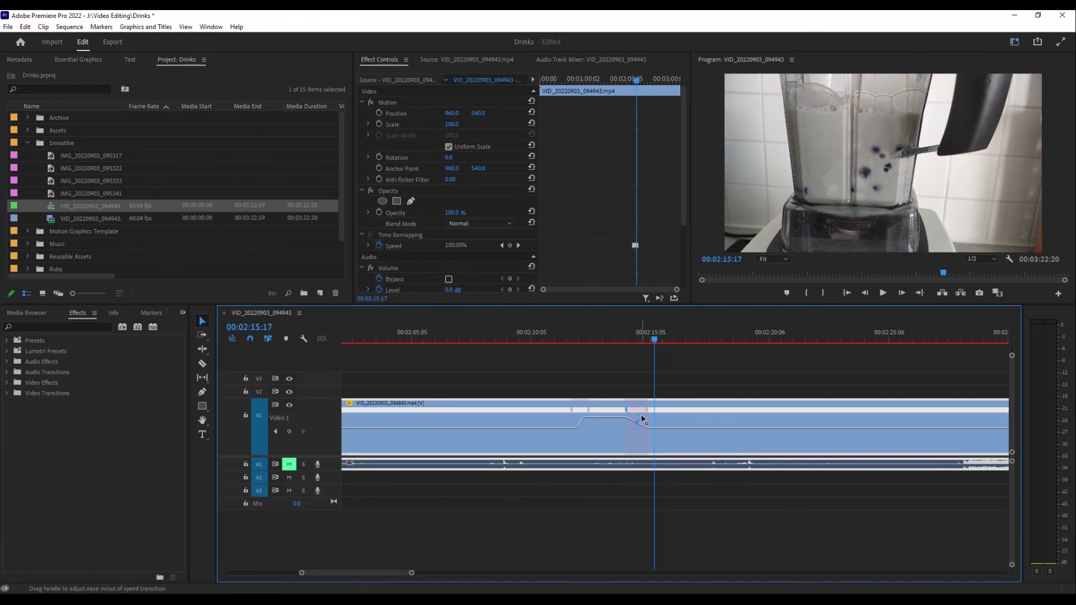